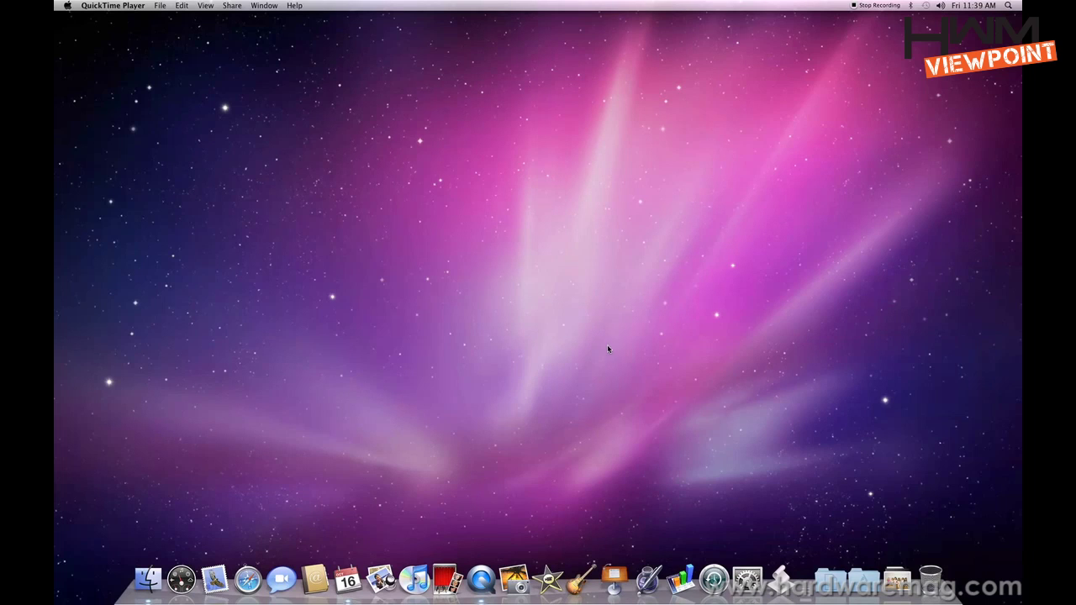
- Open Documents in Finder, move the window right, and set icons to the largest size
{"action": "left_click", "coordinate": [139, 584]}
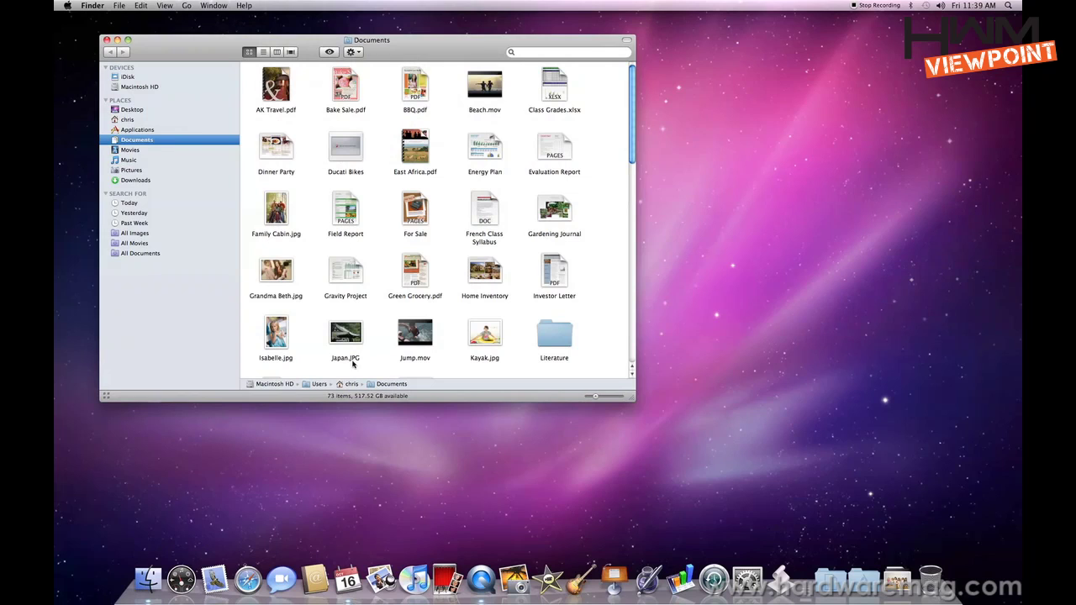
{"action": "left_click_drag", "start_coordinate": [448, 47], "coordinate": [582, 57]}
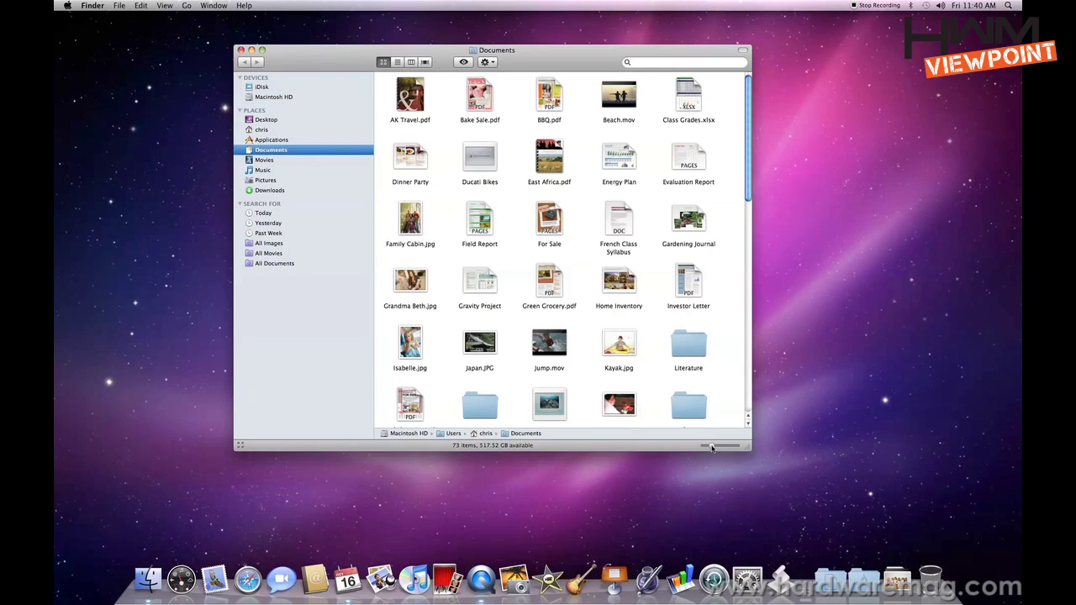
{"action": "left_click_drag", "start_coordinate": [714, 447], "coordinate": [711, 448]}
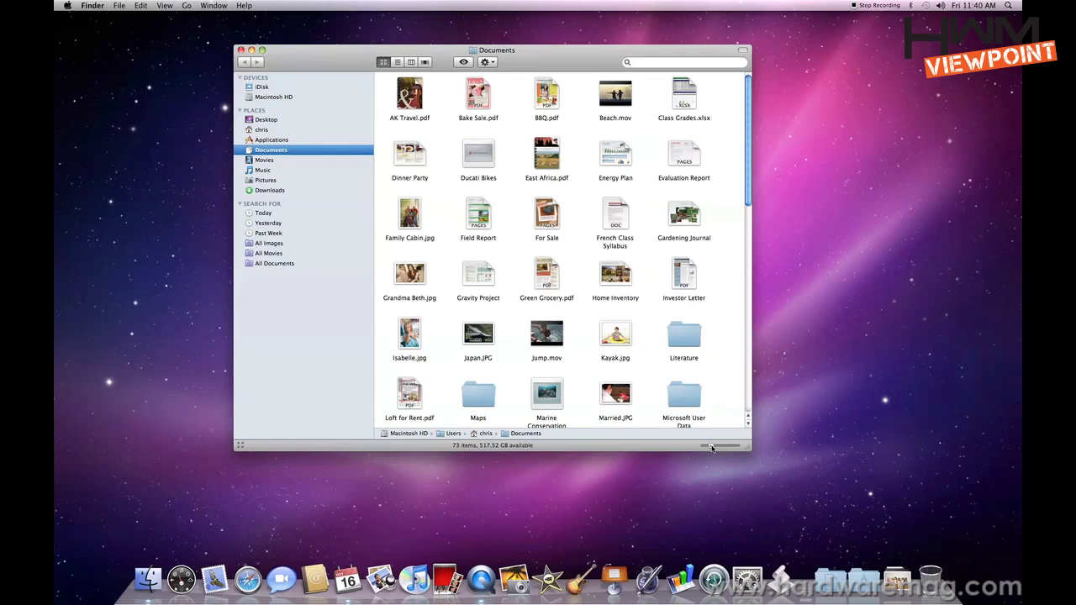
{"action": "left_click_drag", "start_coordinate": [711, 448], "coordinate": [739, 450]}
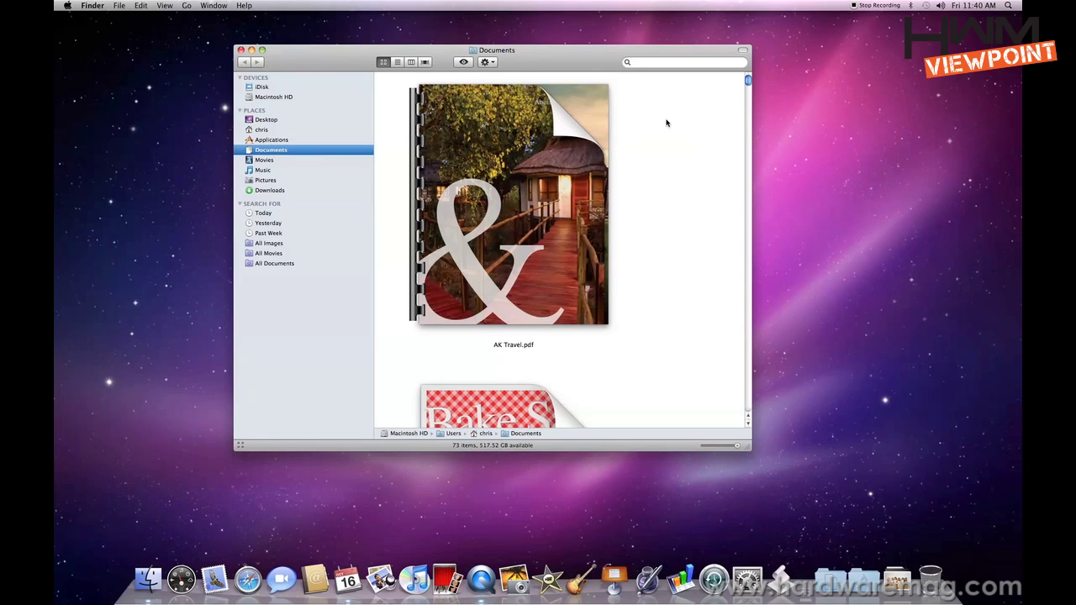
- Page AK Travel.pdf's icon preview forward to its NEWS page
{"action": "left_click", "coordinate": [523, 311]}
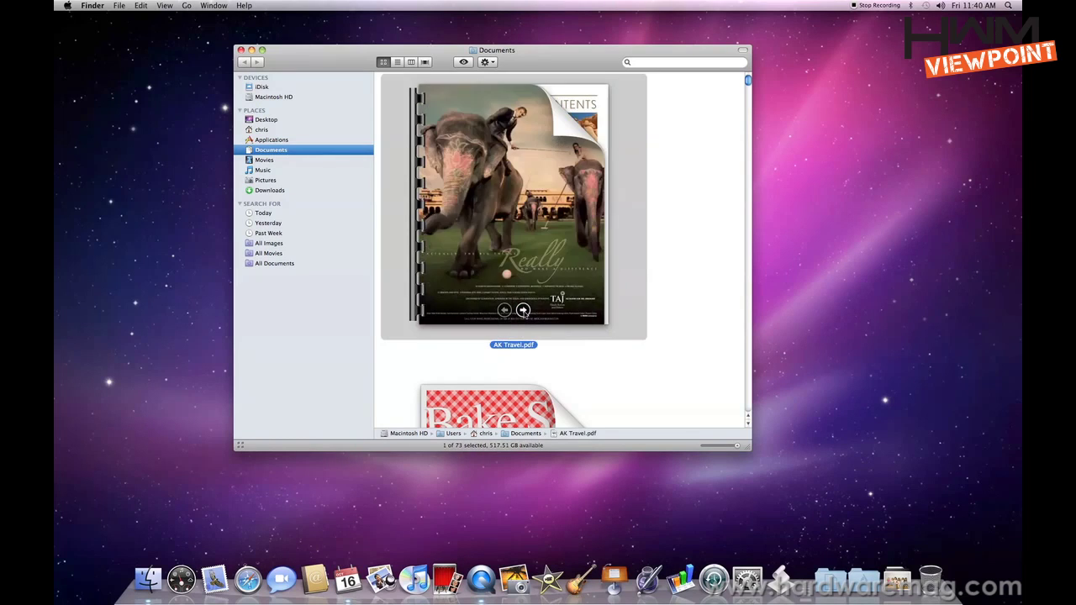
{"action": "left_click", "coordinate": [522, 311]}
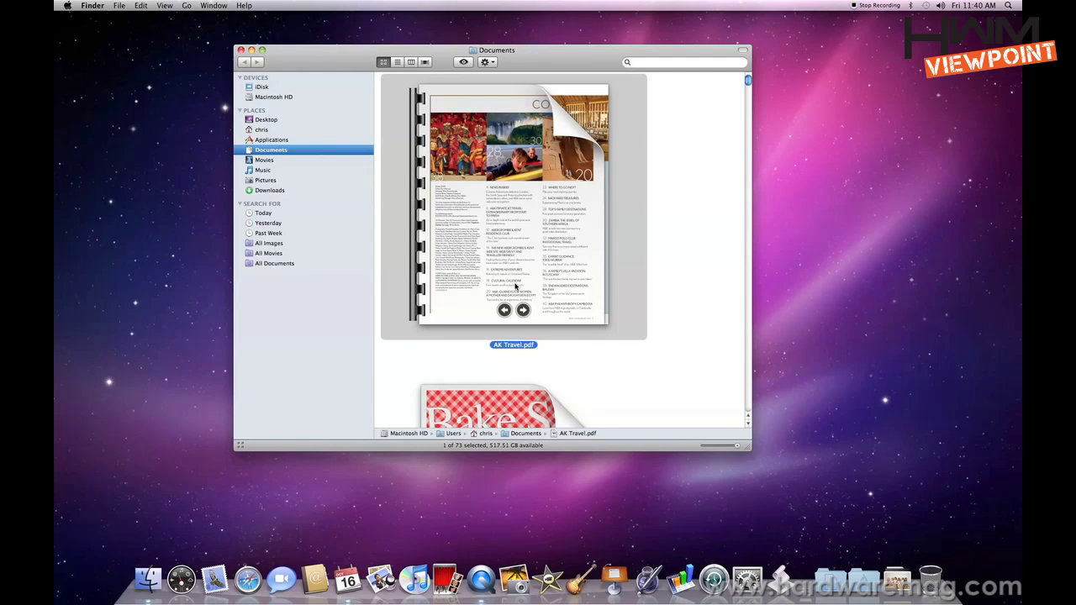
{"action": "left_click", "coordinate": [522, 311]}
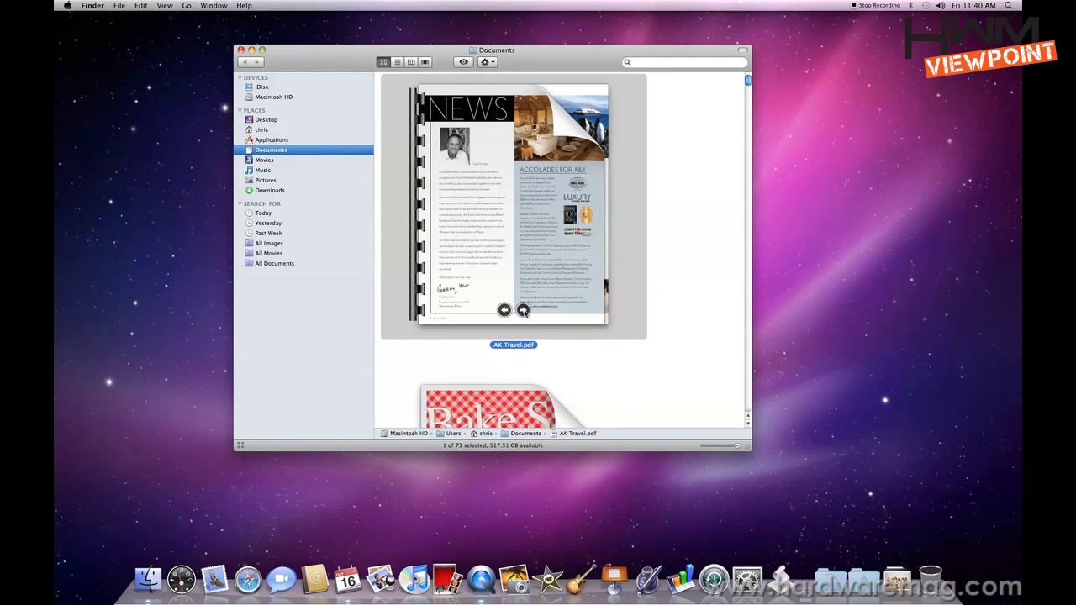
- Play Beach.mov inside its icon, then toggle its Quick Look preview with Space
{"action": "scroll", "coordinate": [679, 347], "scroll_direction": "down", "scroll_amount": 6}
{"action": "scroll", "coordinate": [677, 349], "scroll_direction": "up", "scroll_amount": 4}
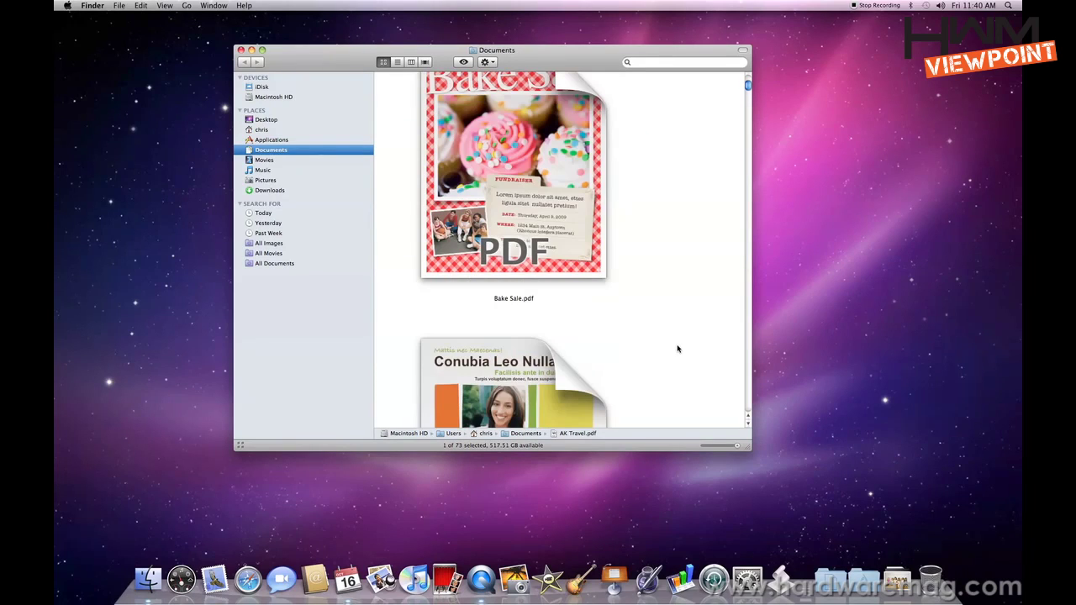
{"action": "scroll", "coordinate": [677, 348], "scroll_direction": "down", "scroll_amount": 3}
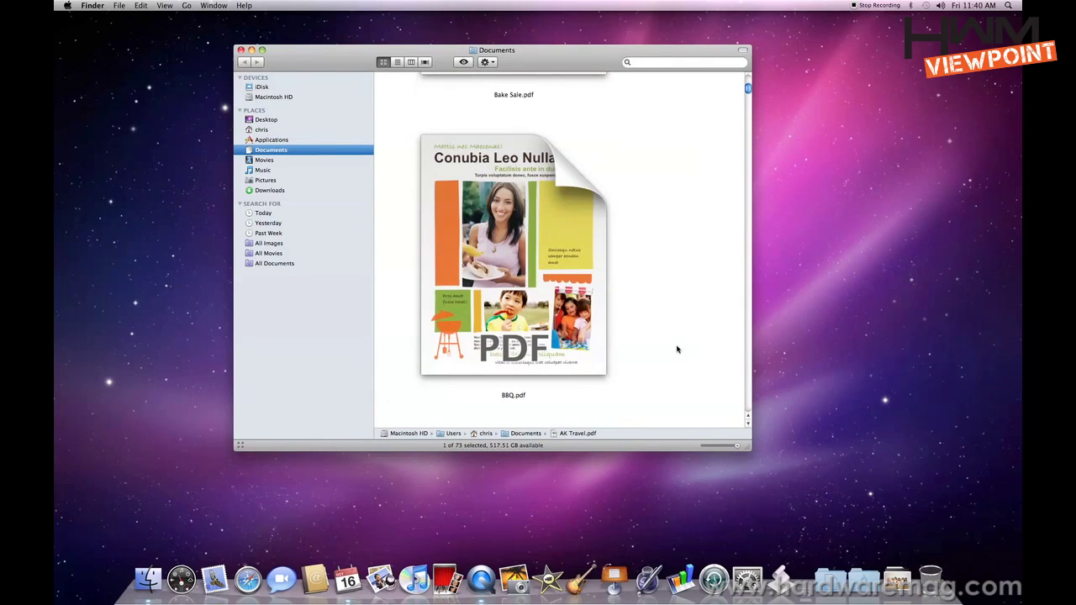
{"action": "scroll", "coordinate": [677, 348], "scroll_direction": "down", "scroll_amount": 4}
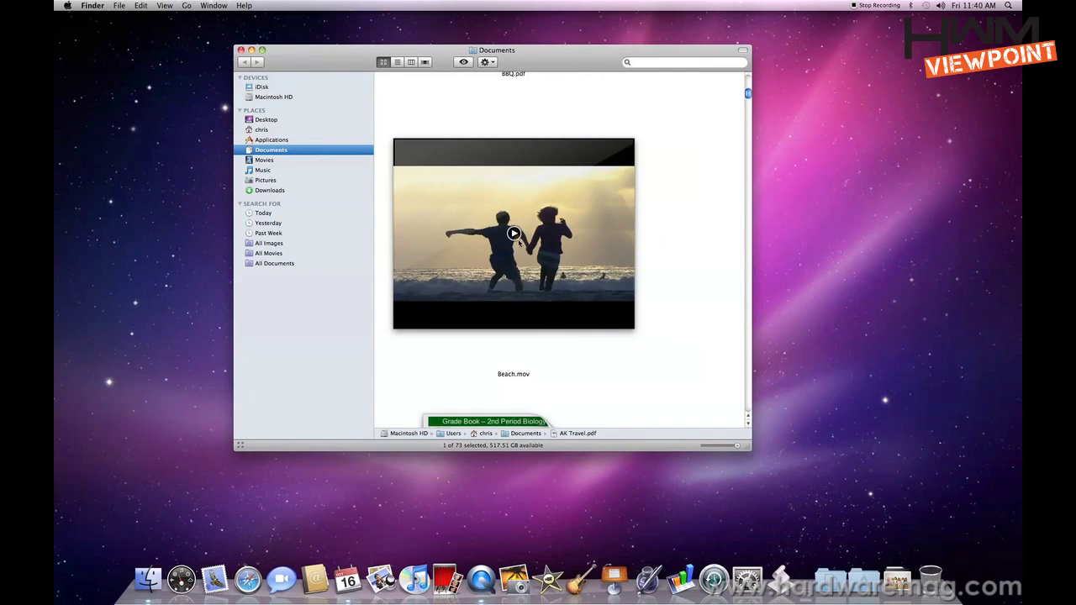
{"action": "left_click", "coordinate": [514, 234]}
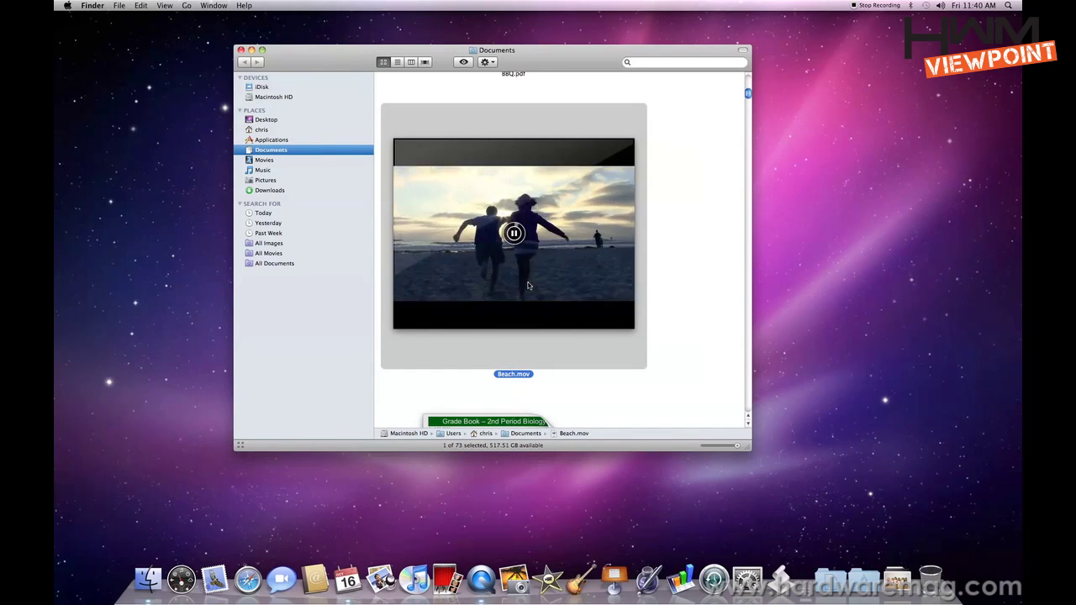
{"action": "key", "text": "space"}
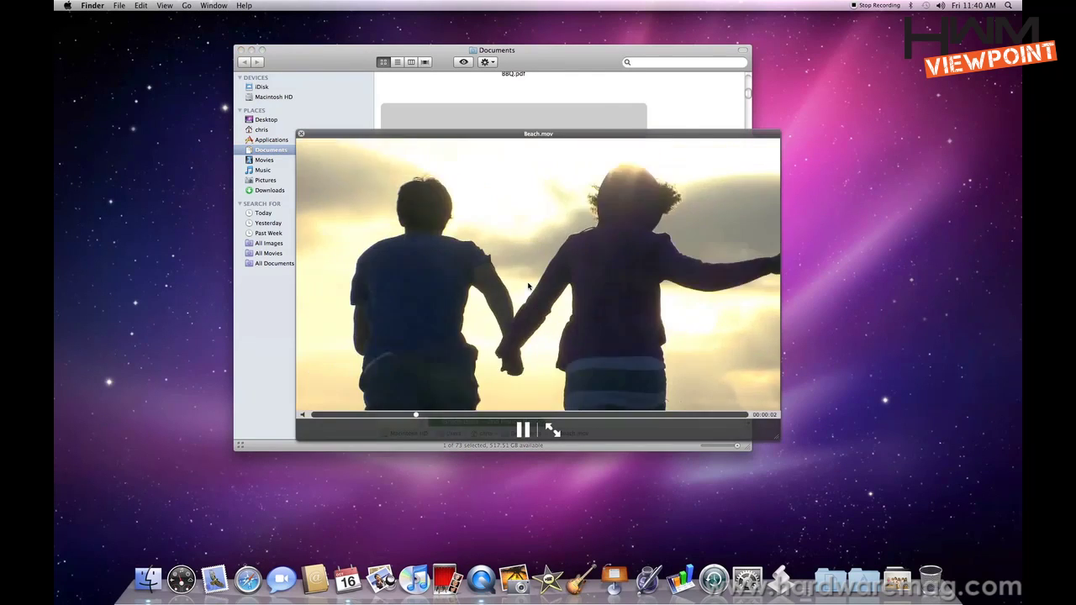
{"action": "key", "text": "space"}
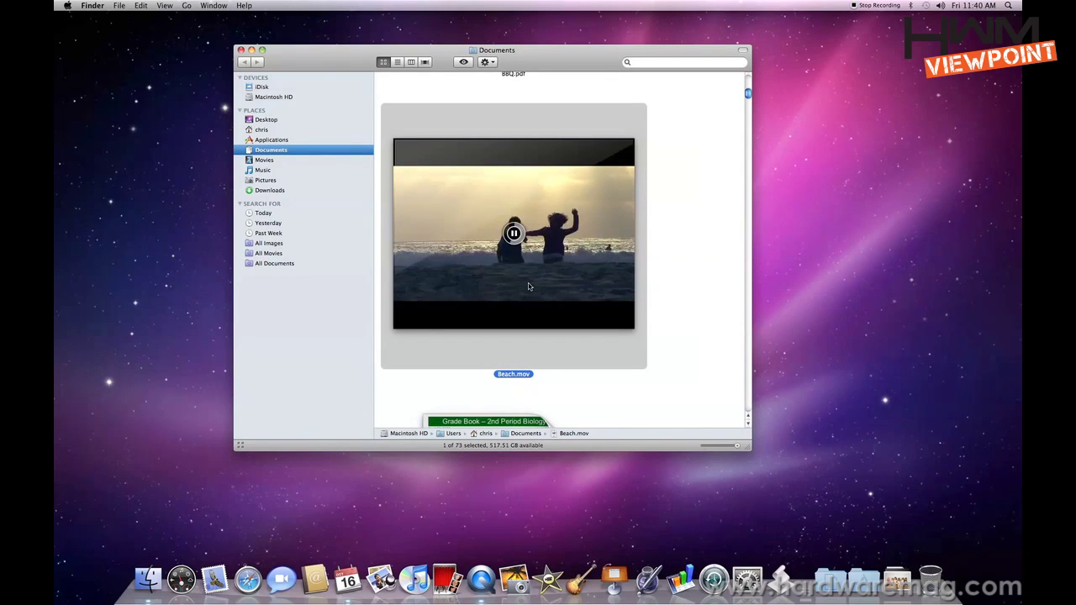
{"action": "key", "text": "space"}
{"action": "key", "text": "space"}
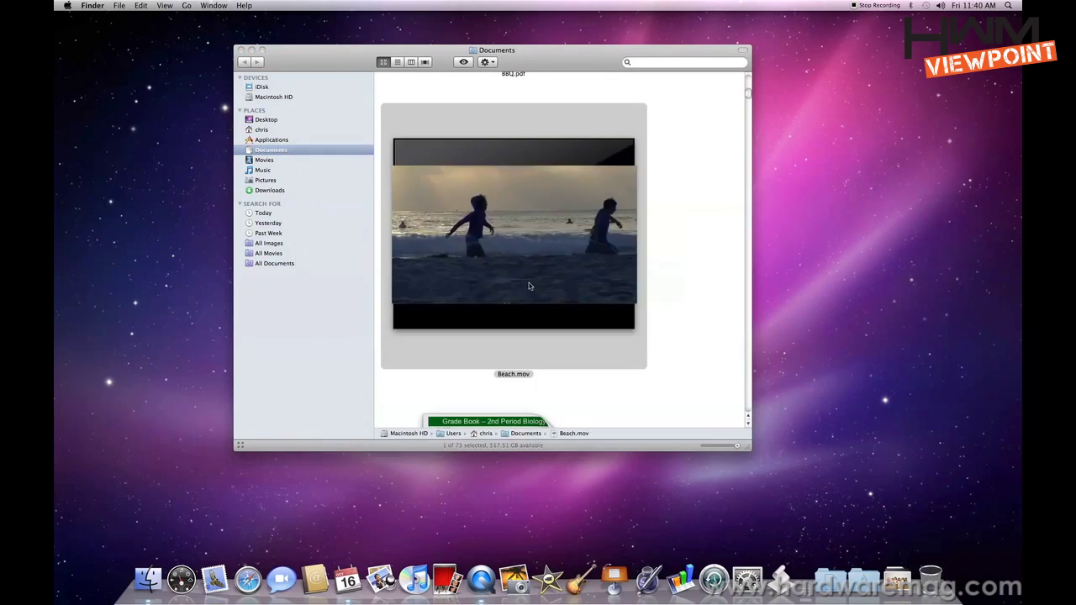
- Flip Ducati Bikes' icon preview to the Troy Bayliss page, then close the Documents window
{"action": "scroll", "coordinate": [691, 326], "scroll_direction": "down", "scroll_amount": 4}
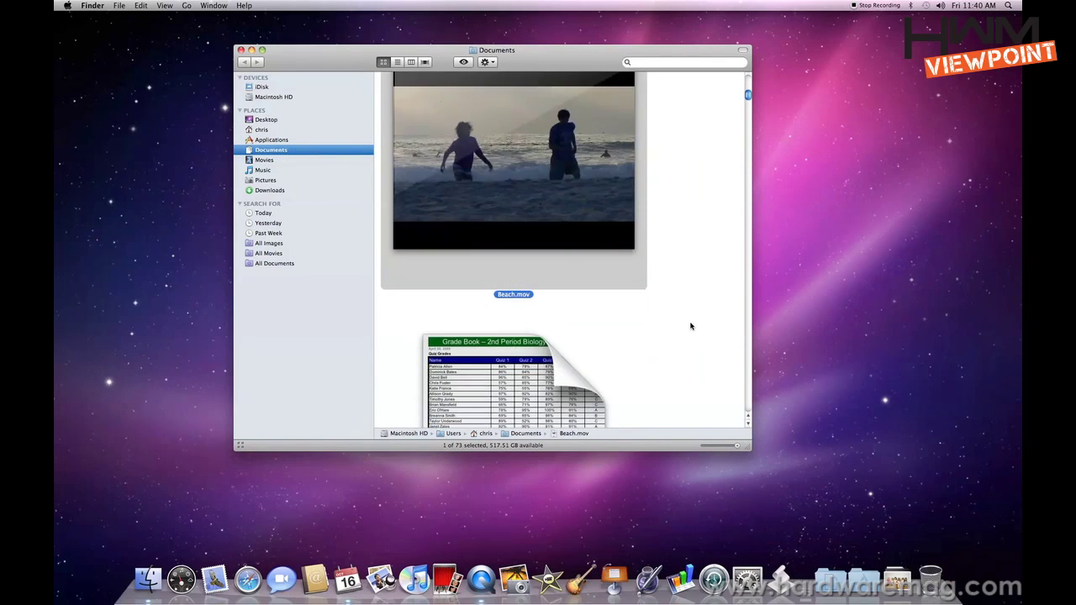
{"action": "scroll", "coordinate": [691, 326], "scroll_direction": "down", "scroll_amount": 4}
{"action": "scroll", "coordinate": [691, 326], "scroll_direction": "down", "scroll_amount": 1}
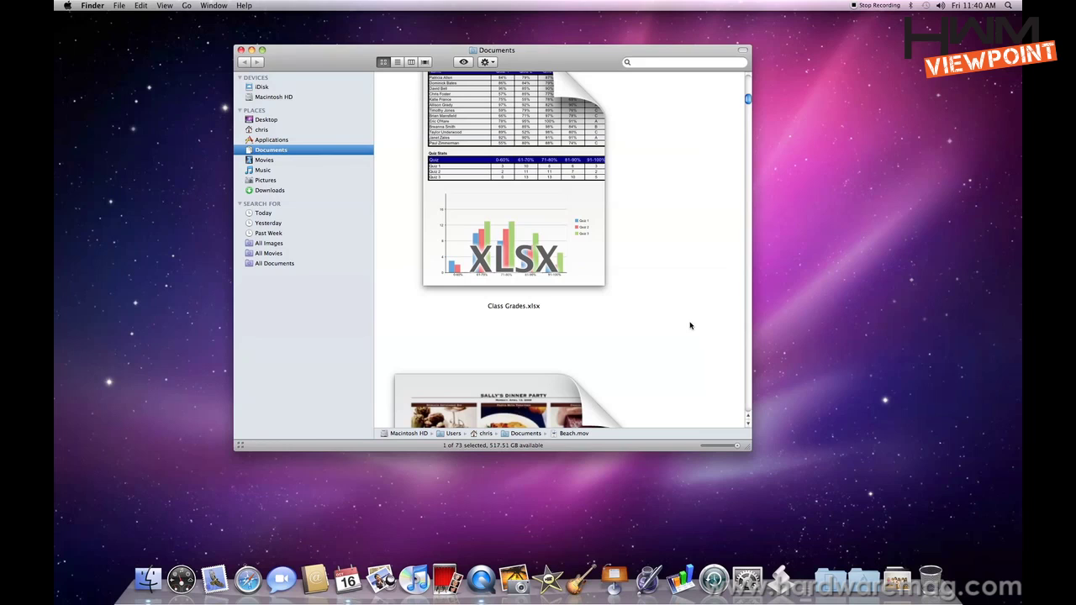
{"action": "scroll", "coordinate": [690, 326], "scroll_direction": "up", "scroll_amount": 2}
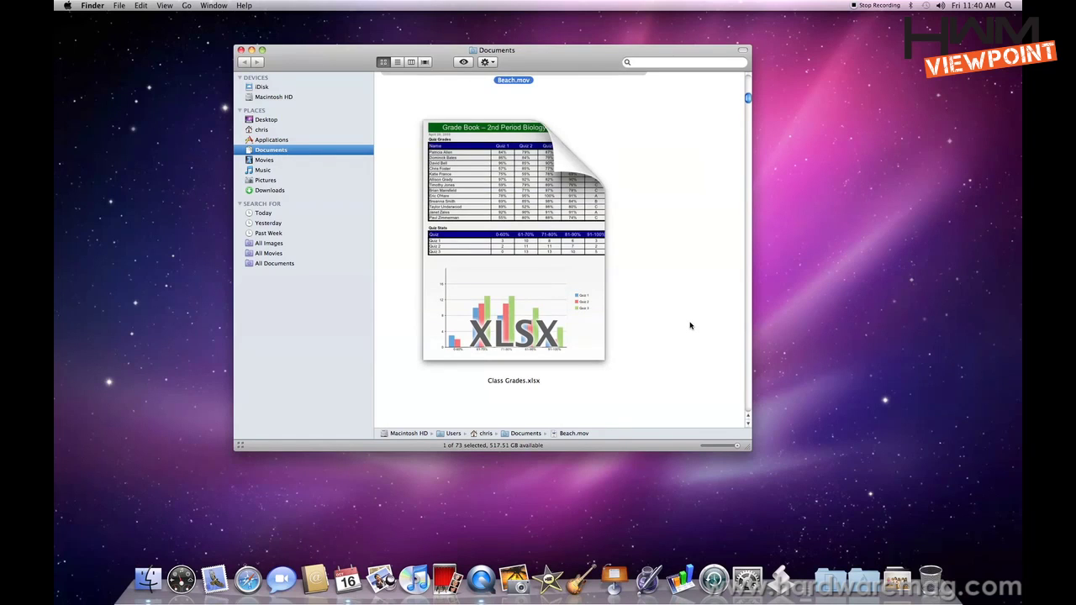
{"action": "scroll", "coordinate": [691, 326], "scroll_direction": "down", "scroll_amount": 15}
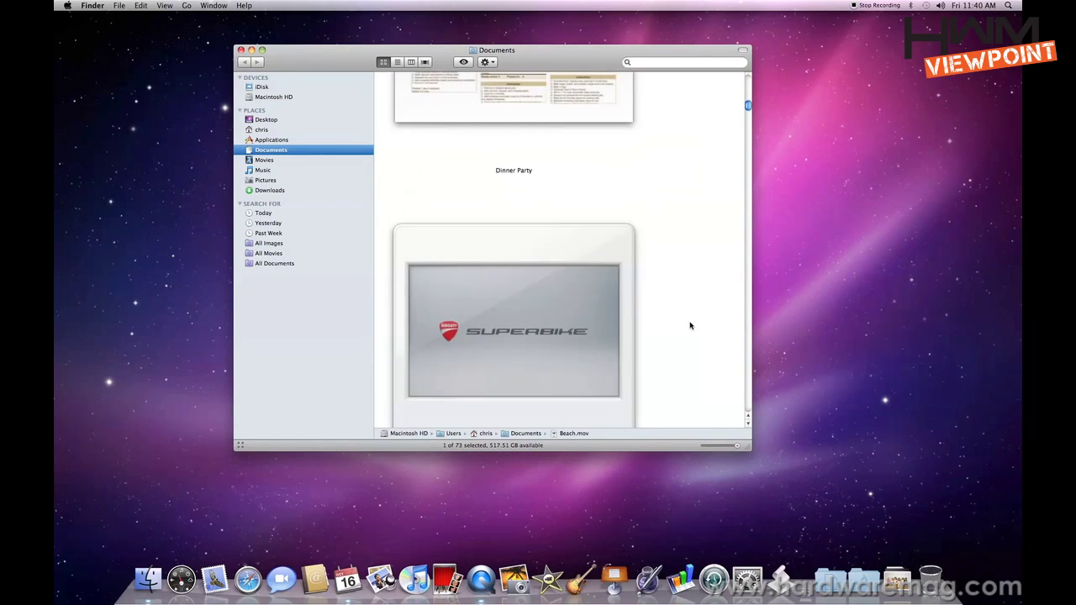
{"action": "scroll", "coordinate": [690, 326], "scroll_direction": "down", "scroll_amount": 2}
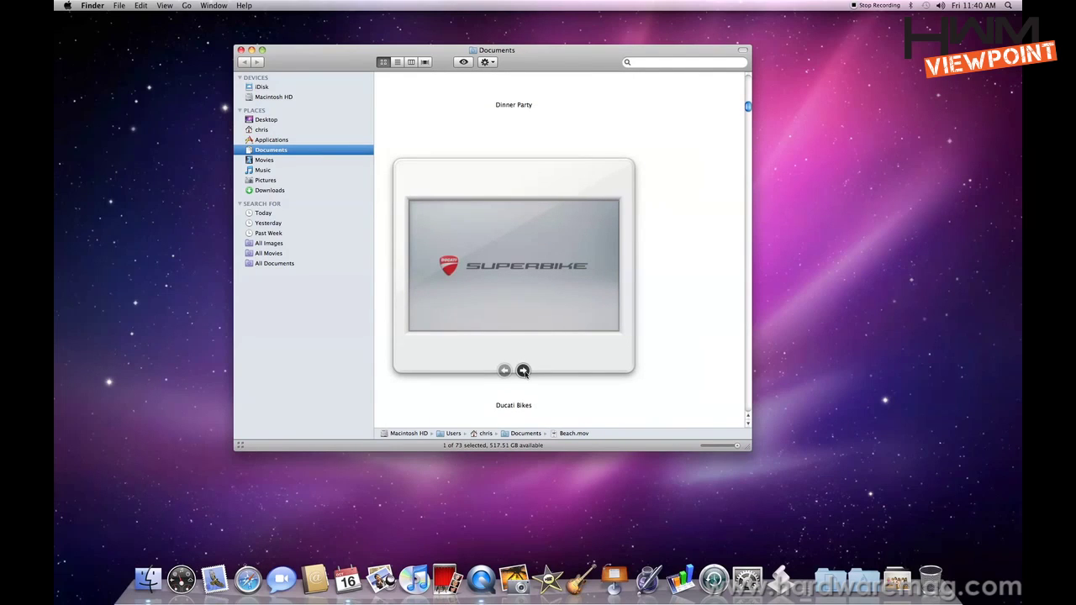
{"action": "left_click", "coordinate": [523, 371]}
{"action": "left_click", "coordinate": [522, 371]}
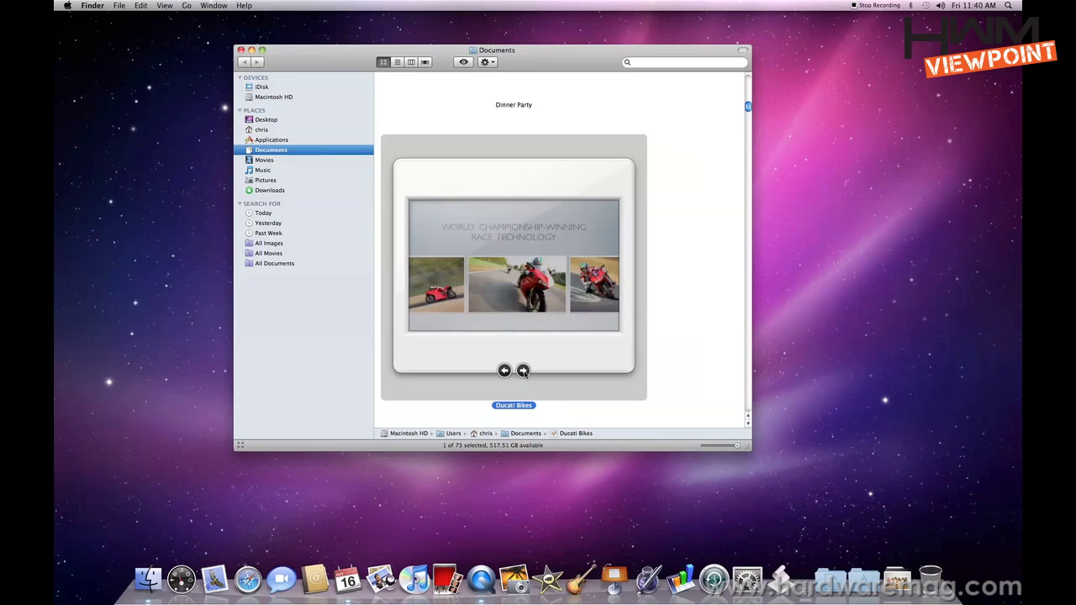
{"action": "left_click", "coordinate": [523, 370]}
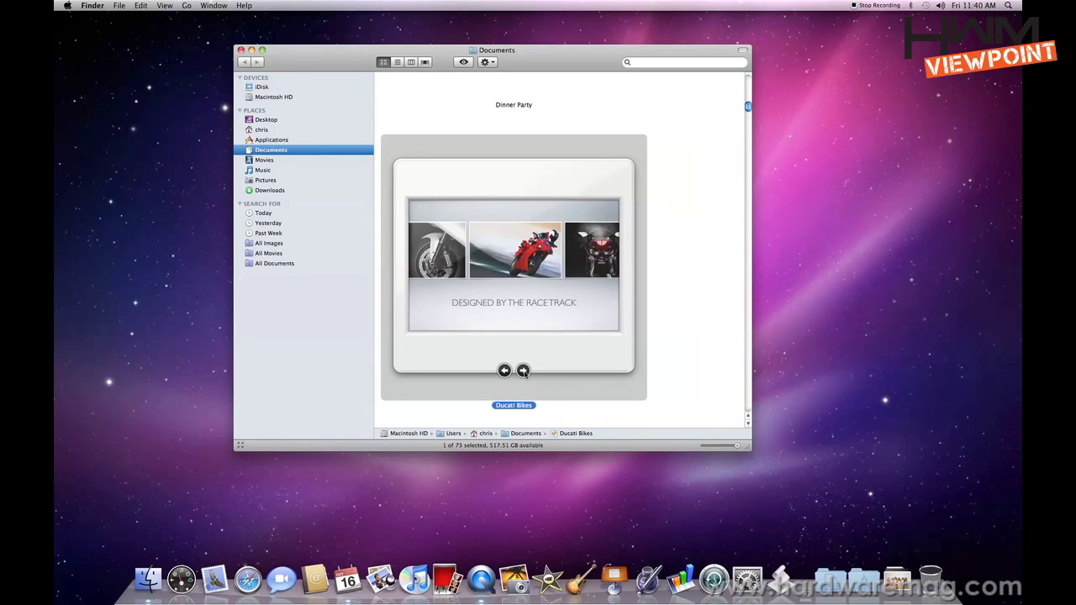
{"action": "left_click", "coordinate": [523, 371]}
{"action": "scroll", "coordinate": [680, 337], "scroll_direction": "down", "scroll_amount": 5}
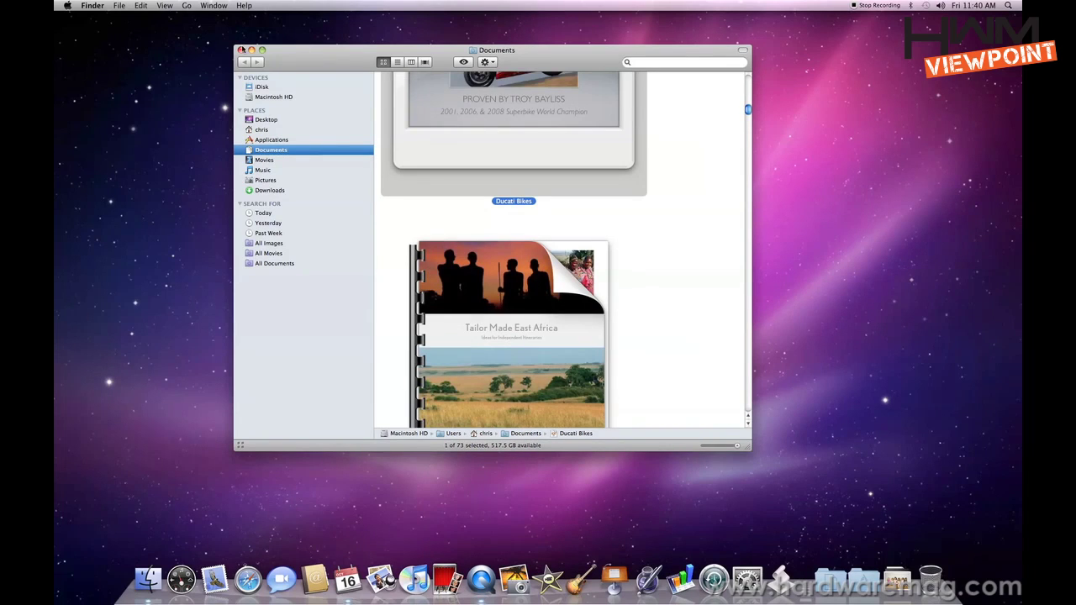
{"action": "left_click", "coordinate": [241, 51]}
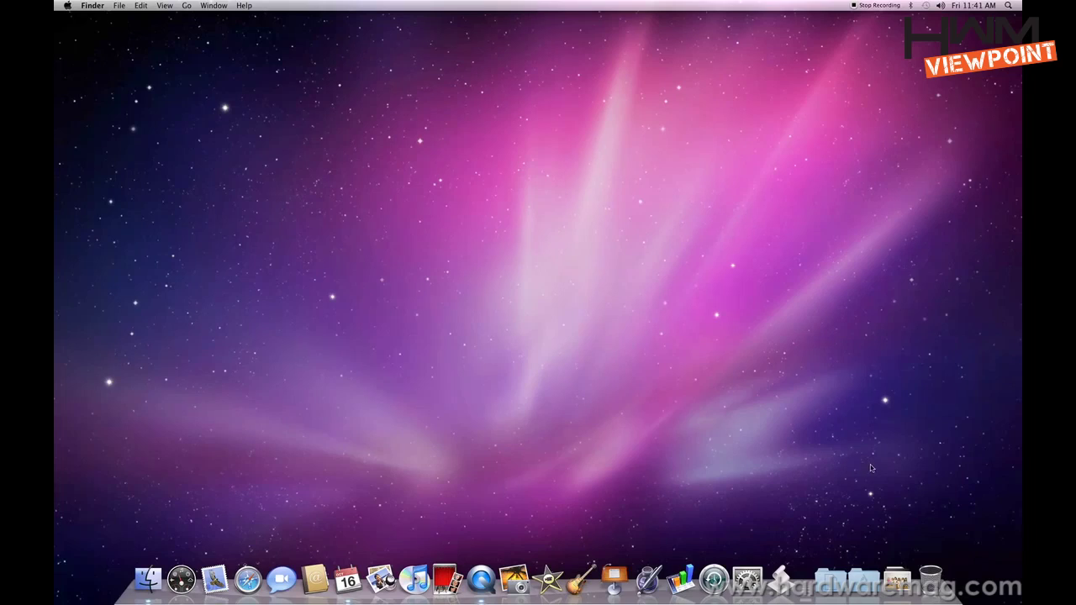
- Launch Open Applications from the Downloads stack in the Dock
{"action": "left_click", "coordinate": [897, 580]}
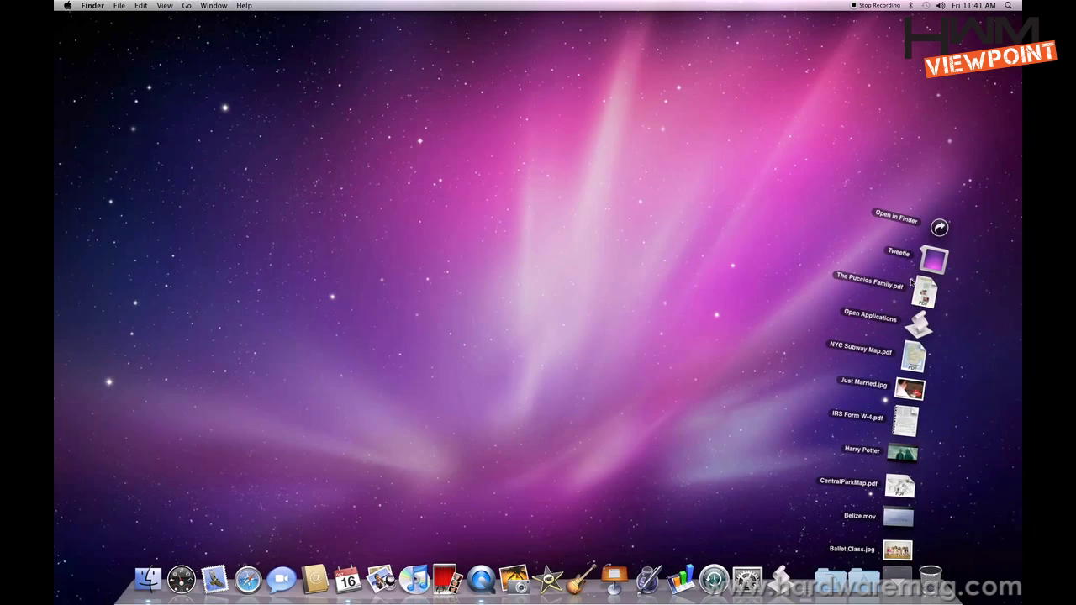
{"action": "left_click", "coordinate": [921, 324]}
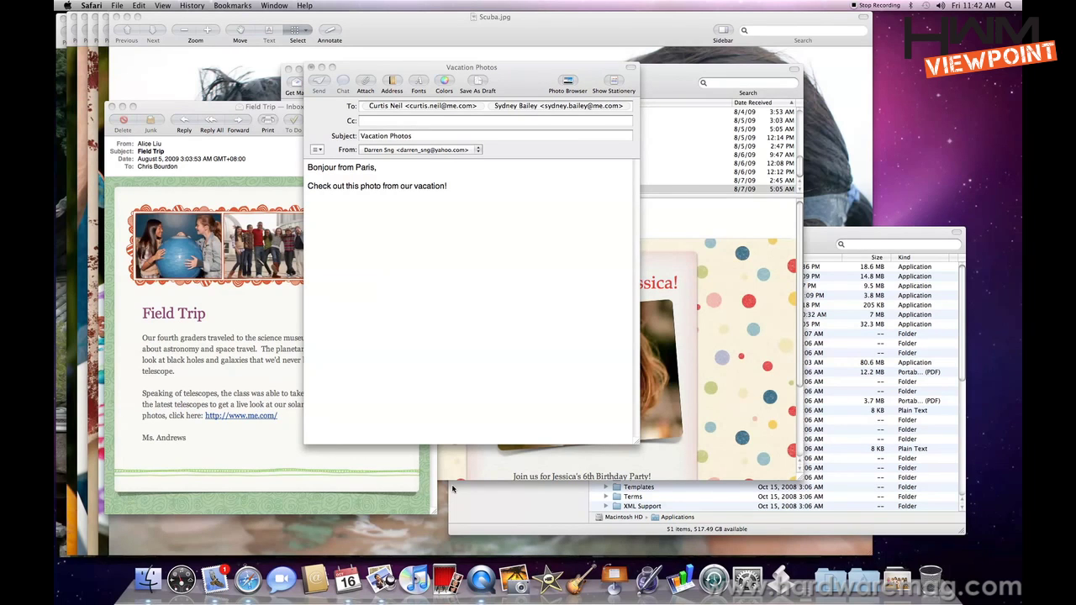
- Show all windows with F9, enlarge Pumpkins.jpg, and cycle the enlarged view to Vacation Photos
{"action": "key", "text": "F9"}
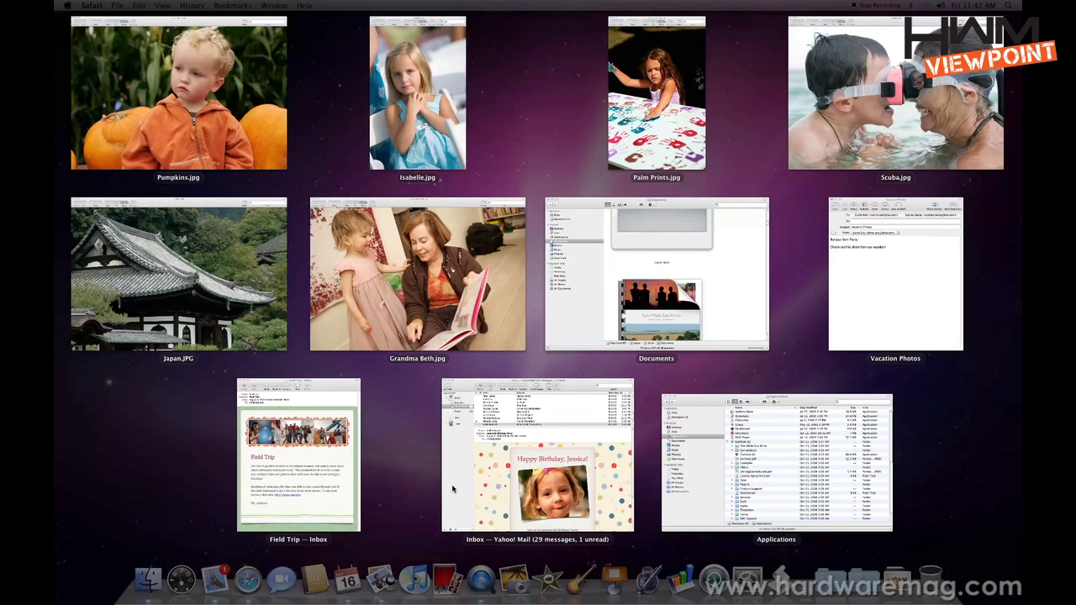
{"action": "left_click", "coordinate": [260, 148]}
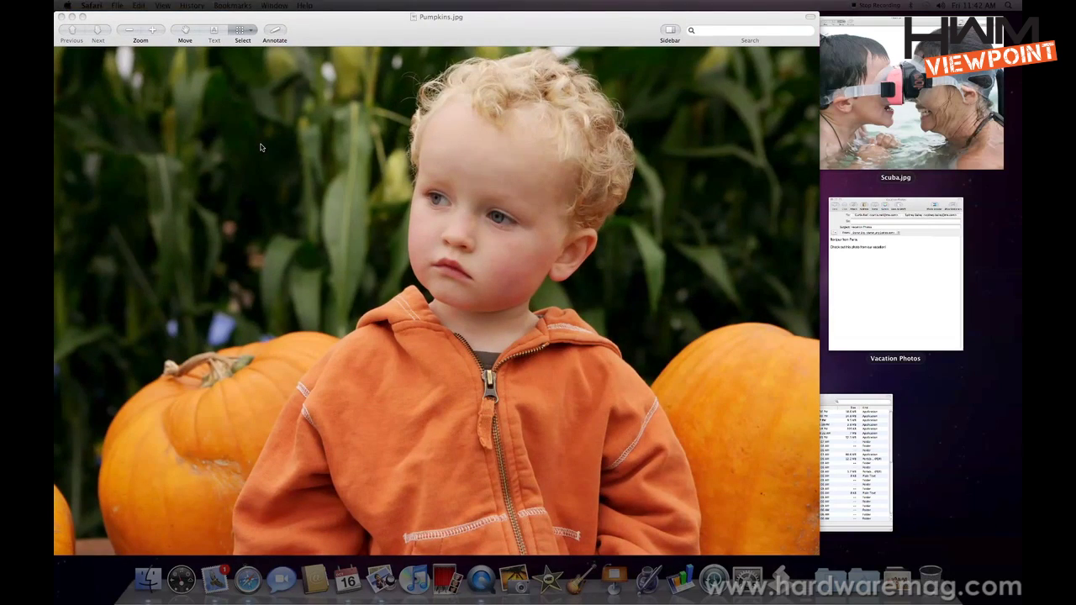
{"action": "key", "text": "Right"}
{"action": "key", "text": "Right"}
{"action": "key", "text": "Right"}
{"action": "key", "text": "Right"}
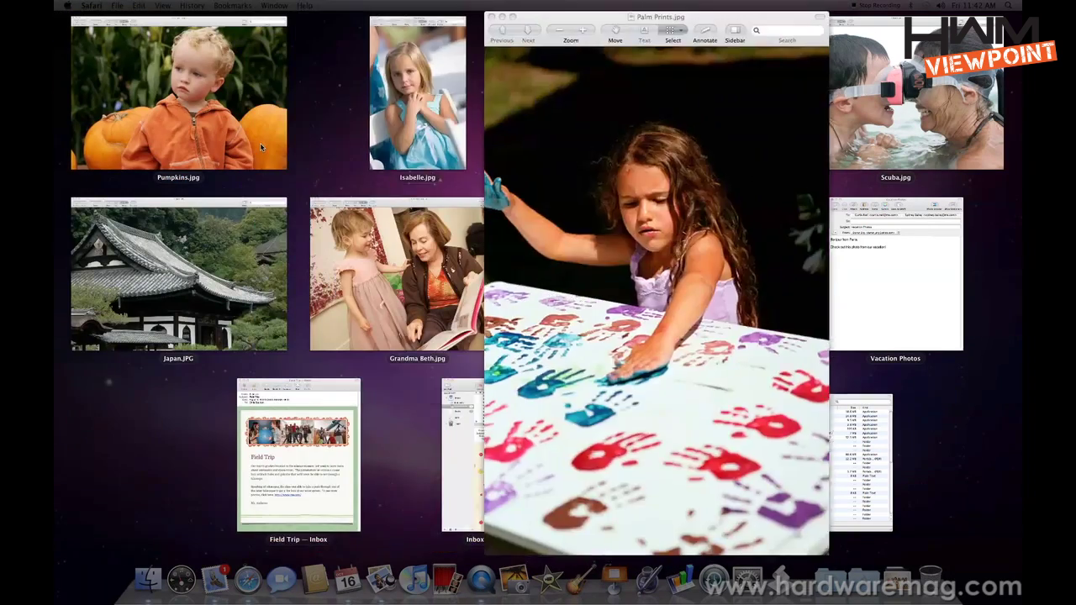
{"action": "key", "text": "Right"}
{"action": "key", "text": "Right"}
{"action": "key", "text": "Right"}
{"action": "key", "text": "Right"}
{"action": "key", "text": "Right"}
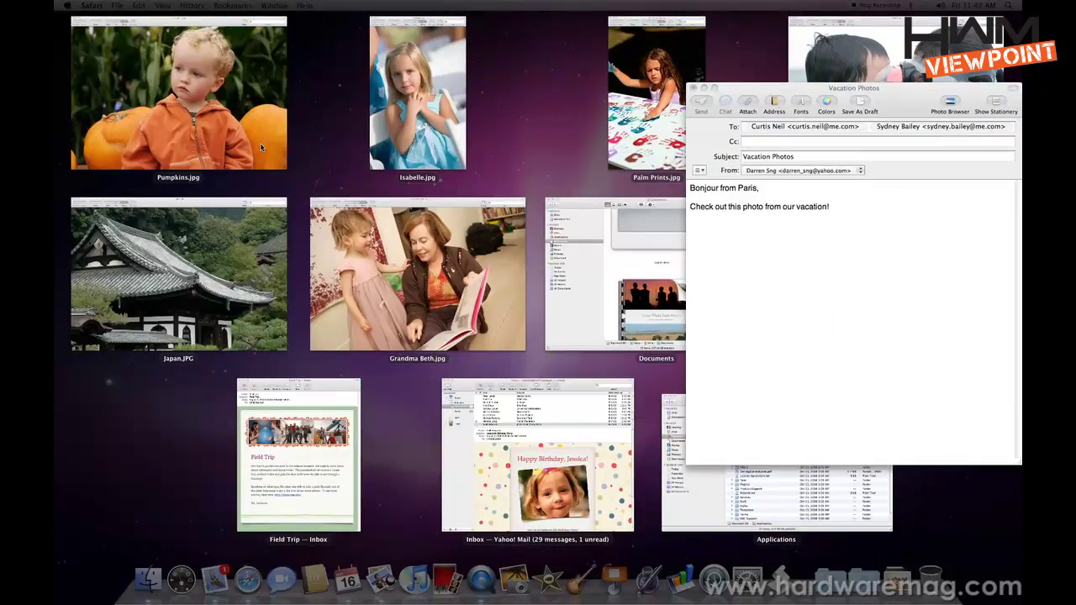
{"action": "key", "text": "Left"}
{"action": "key", "text": "Left"}
{"action": "key", "text": "Left"}
- Enlarge Yahoo! Mail Inbox, show only Preview's windows, then only Mail's, then exit and fan out Downloads
{"action": "key", "text": "space"}
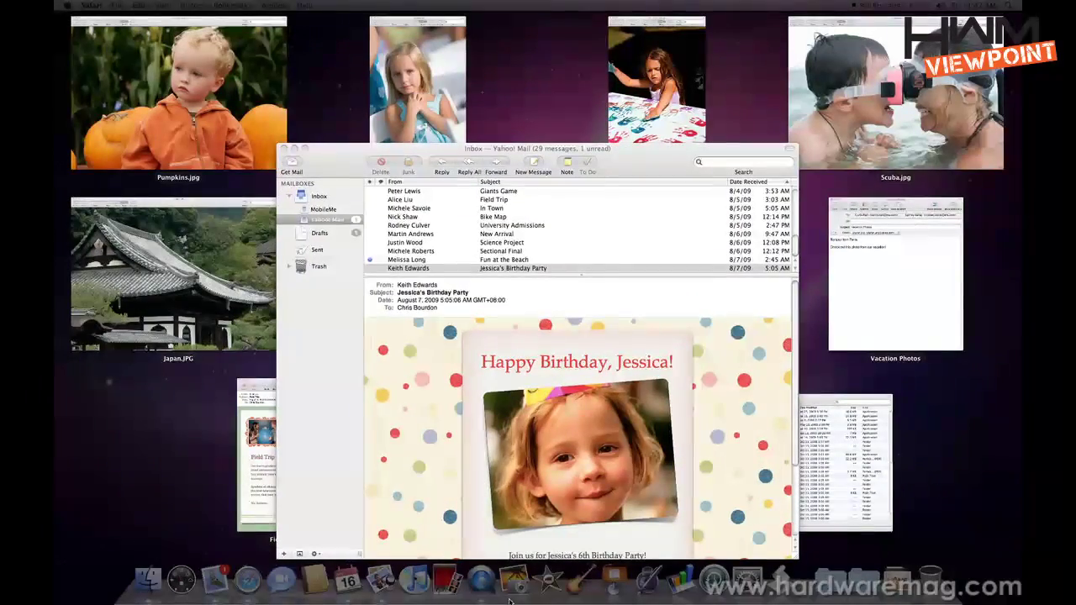
{"action": "left_click", "coordinate": [379, 593]}
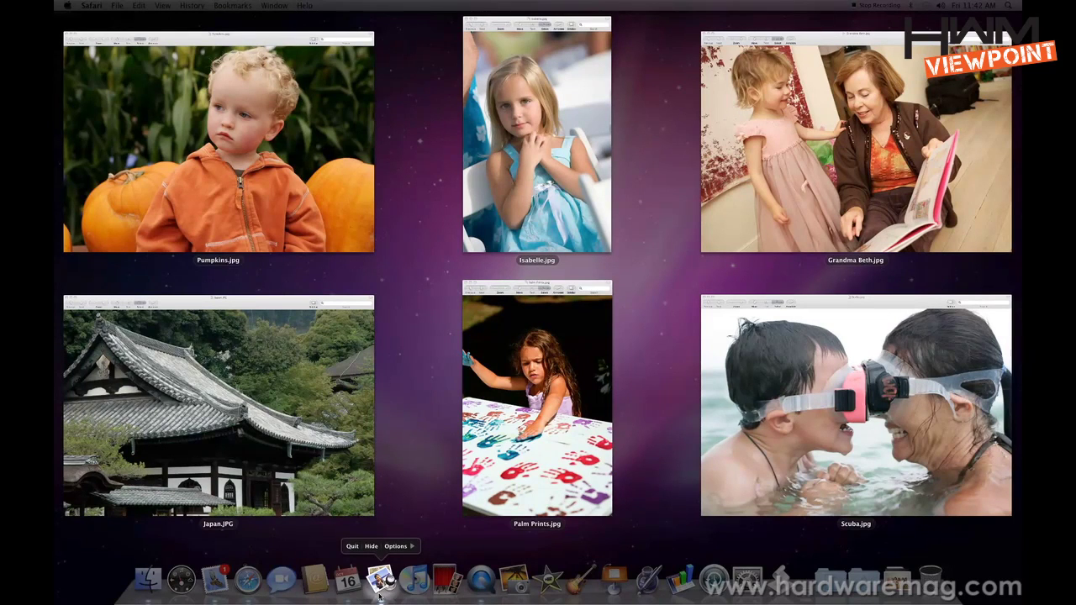
{"action": "left_click", "coordinate": [220, 592]}
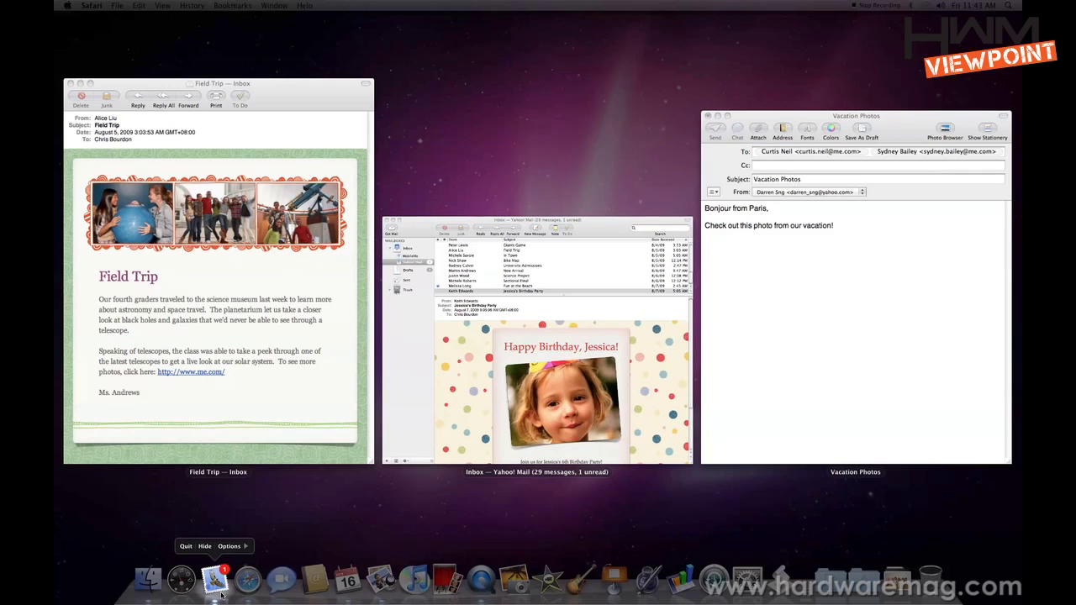
{"action": "left_click", "coordinate": [379, 550]}
{"action": "left_click", "coordinate": [897, 580]}
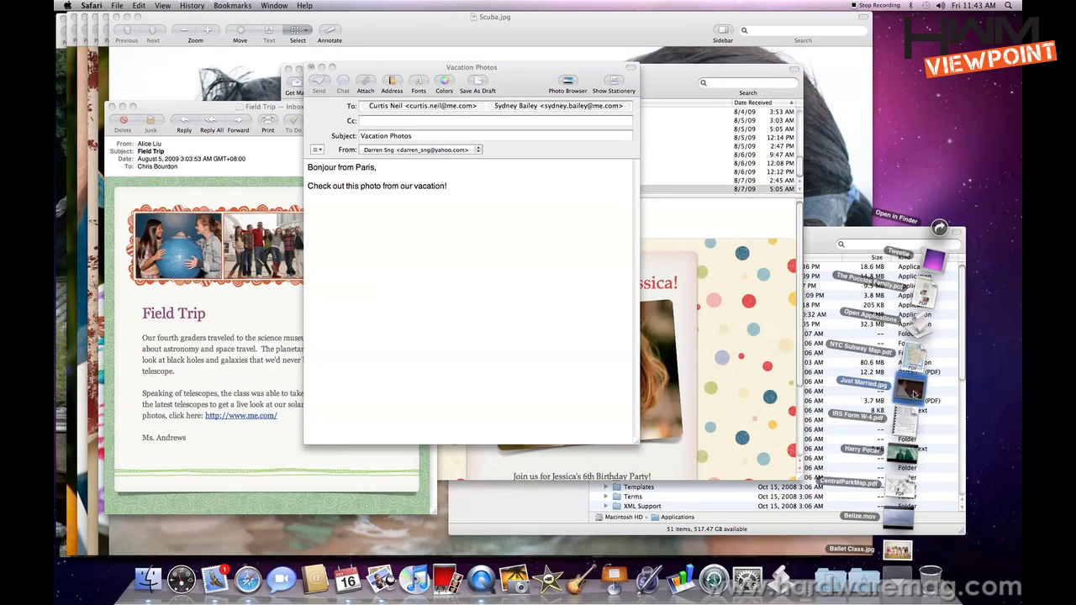
- Drag Just Married.jpg from Downloads toward the Vacation Photos message in Mail
{"action": "left_click_drag", "start_coordinate": [914, 394], "coordinate": [790, 295]}
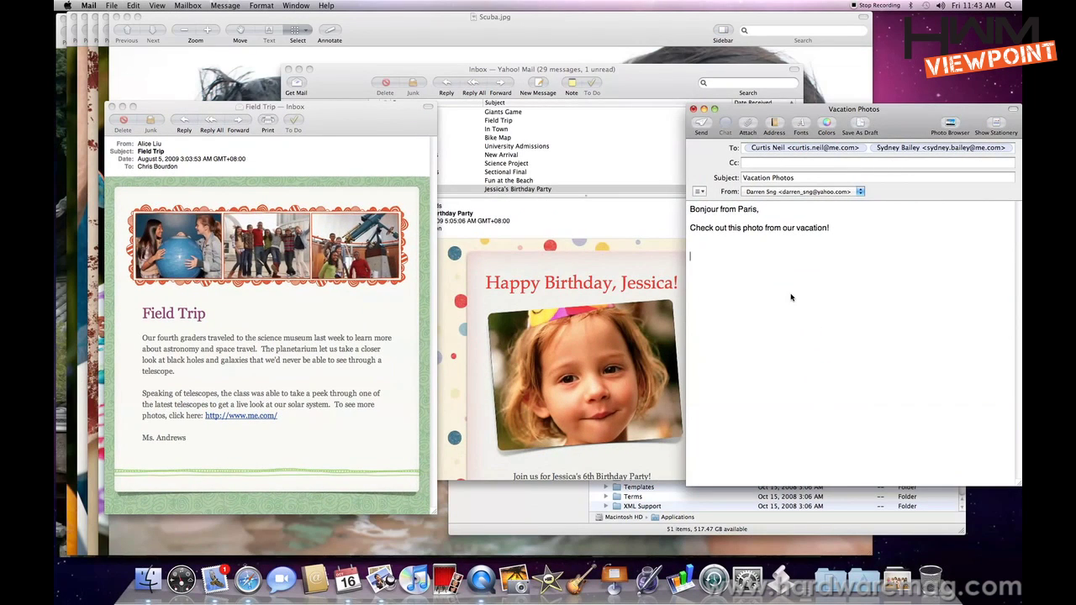